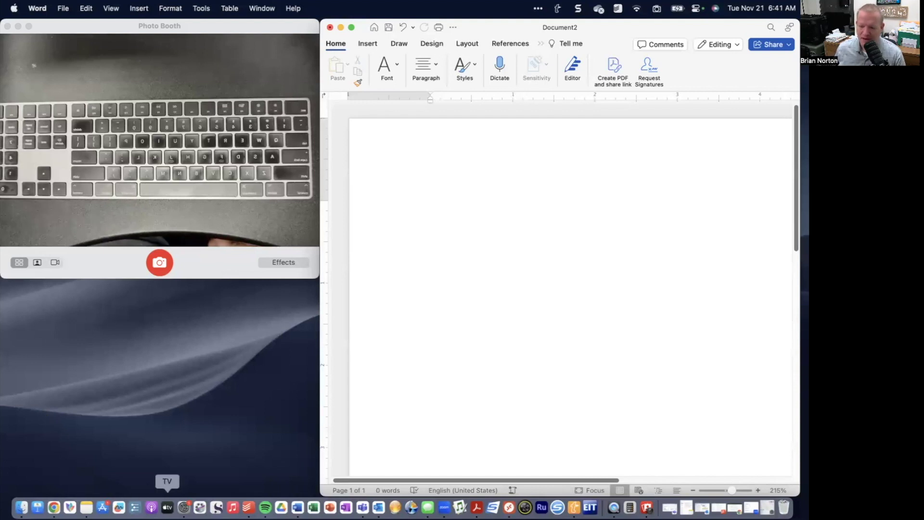
# Open System Settings' Accessibility page and scroll down to the Motor section
pyautogui.click(185, 507)
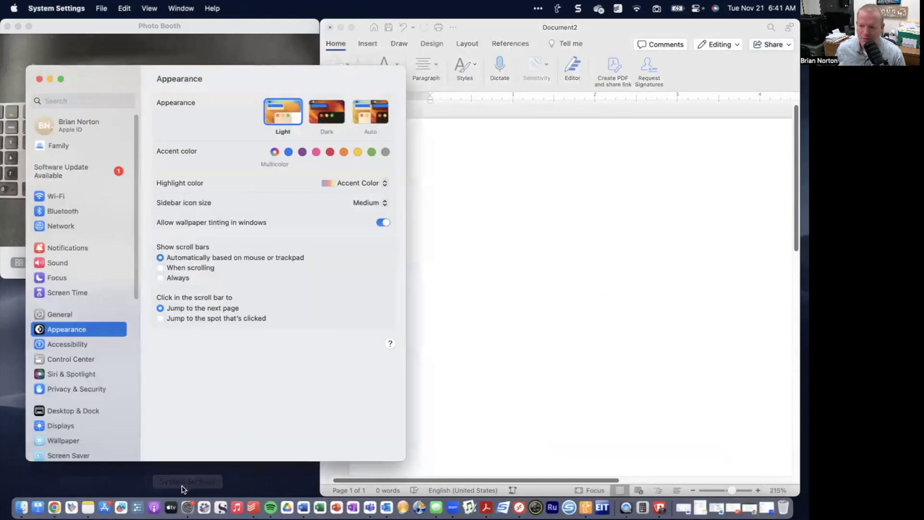
pyautogui.click(70, 344)
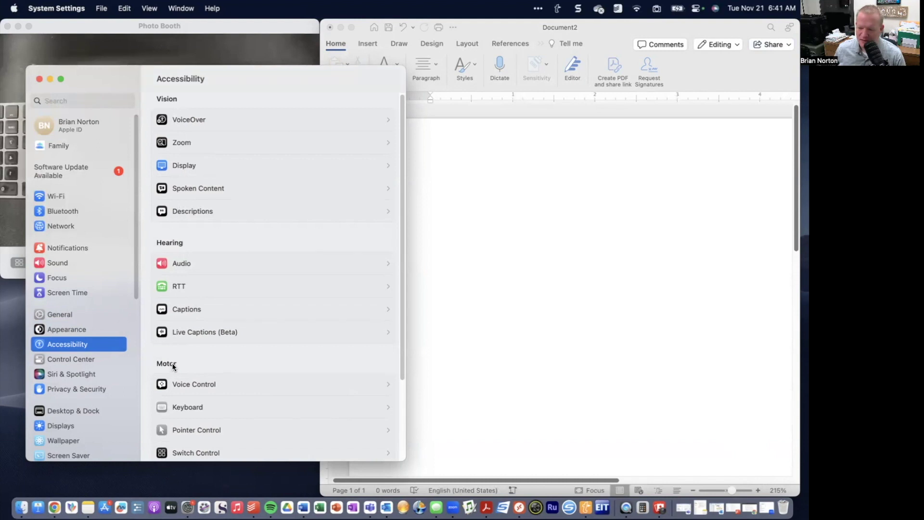
pyautogui.scroll(-3, 171, 362)
pyautogui.scroll(-2, 172, 363)
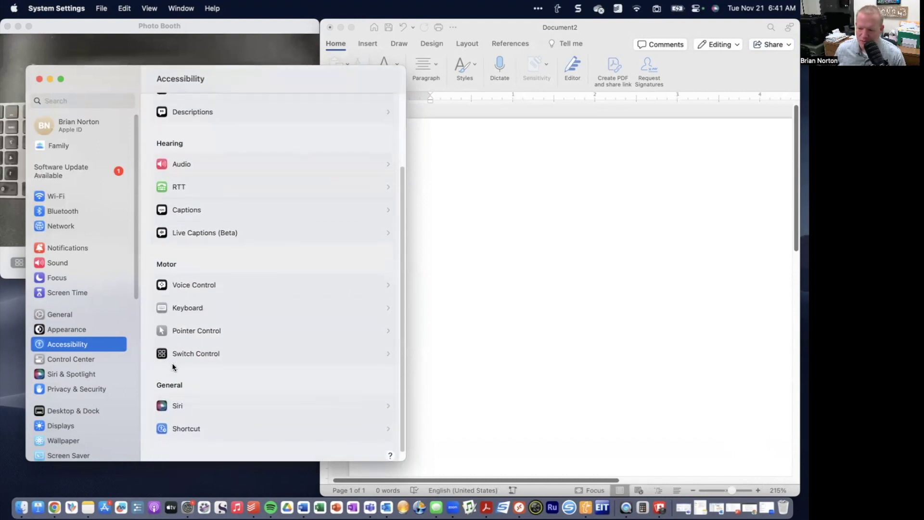
pyautogui.scroll(-2, 172, 358)
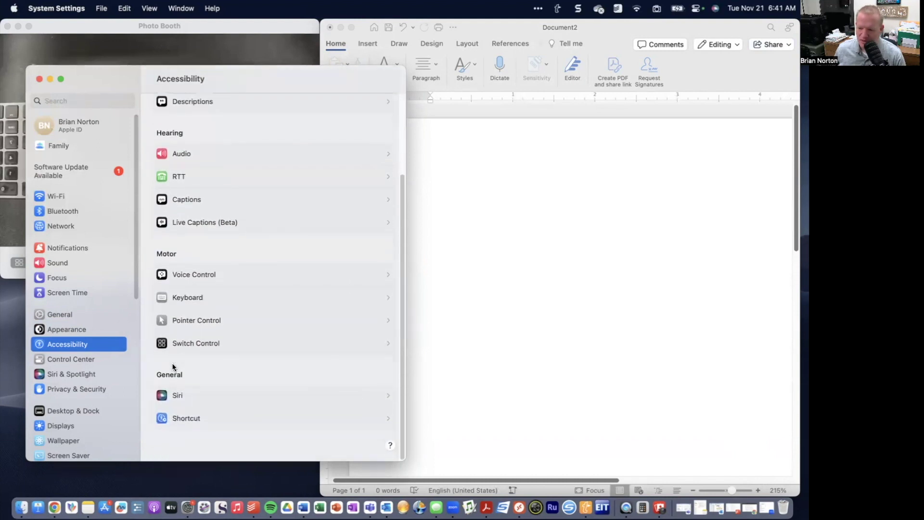
# Open the Motor > Keyboard accessibility page and switch on Slow Keys
pyautogui.click(185, 297)
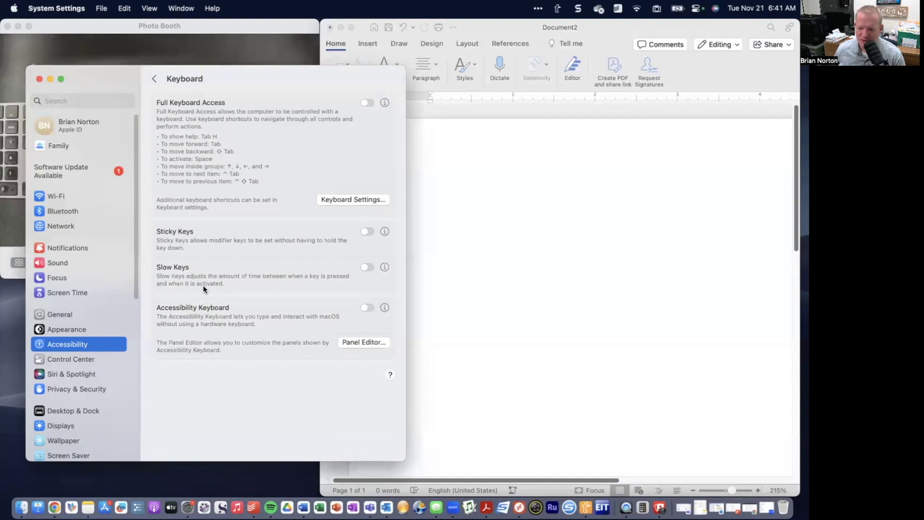
pyautogui.click(365, 267)
# Move the Slow Keys acceptance delay slider toward Long and confirm with OK
pyautogui.click(384, 268)
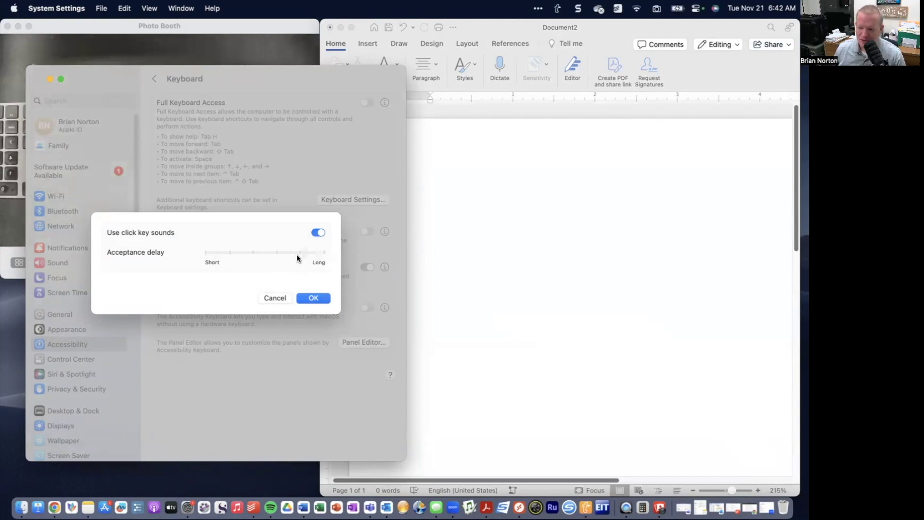
pyautogui.moveTo(208, 259); pyautogui.dragTo(255, 260)
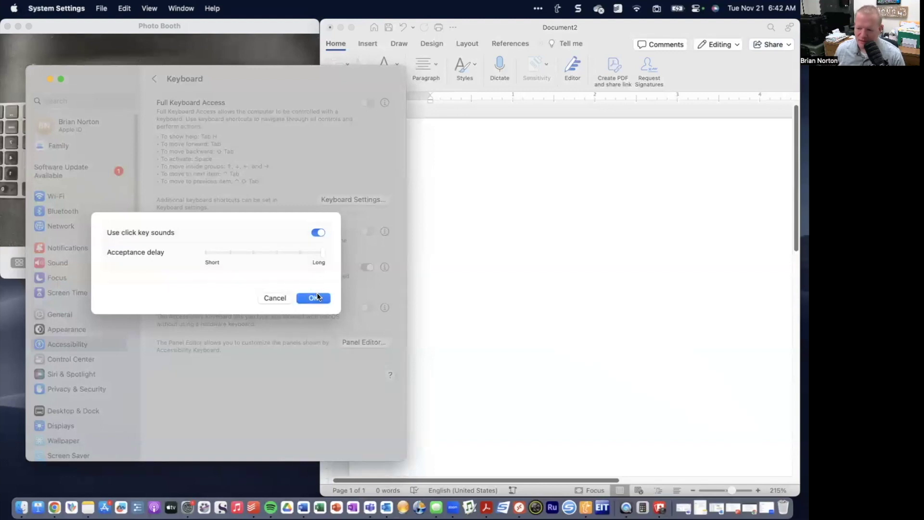
pyautogui.click(315, 299)
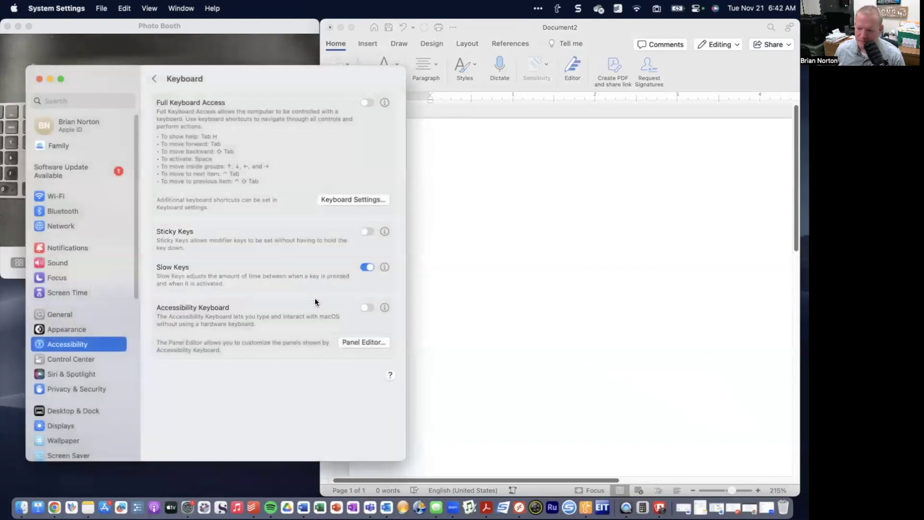
# Minimize System Settings and start typing the name in Word under Slow Keys ('b', 'a', 'or')
pyautogui.click(50, 79)
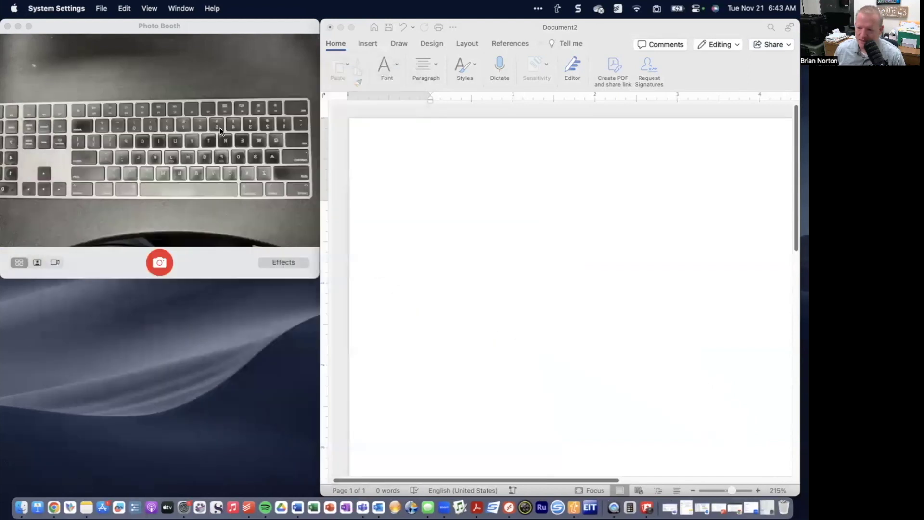
pyautogui.click(422, 189)
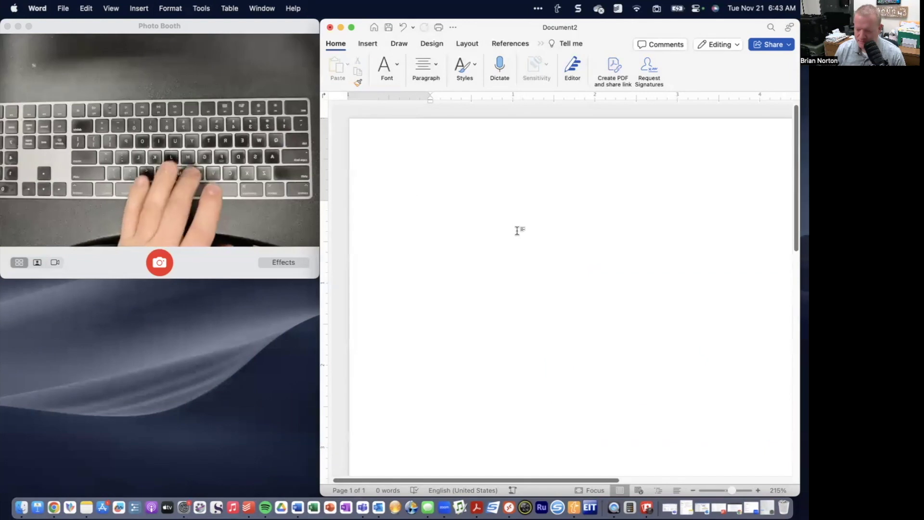
pyautogui.write('bri')
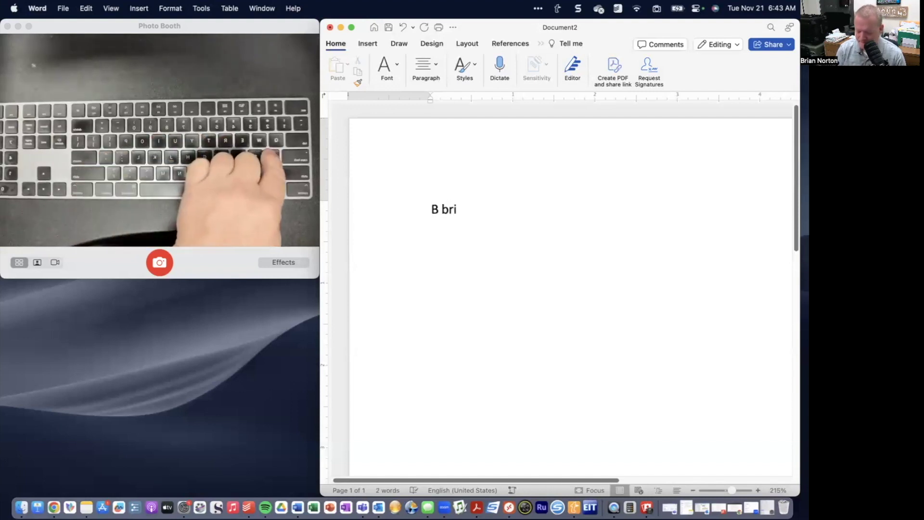
pyautogui.write('an  n')
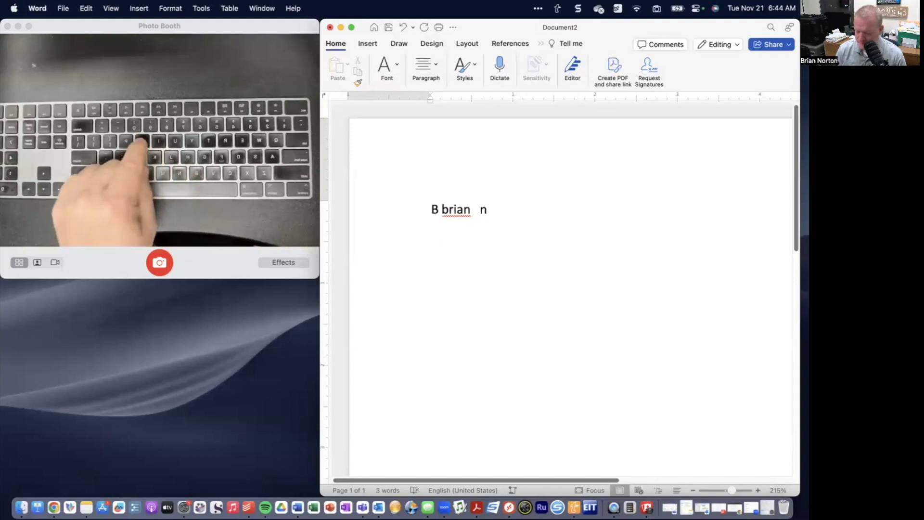
pyautogui.write('or')
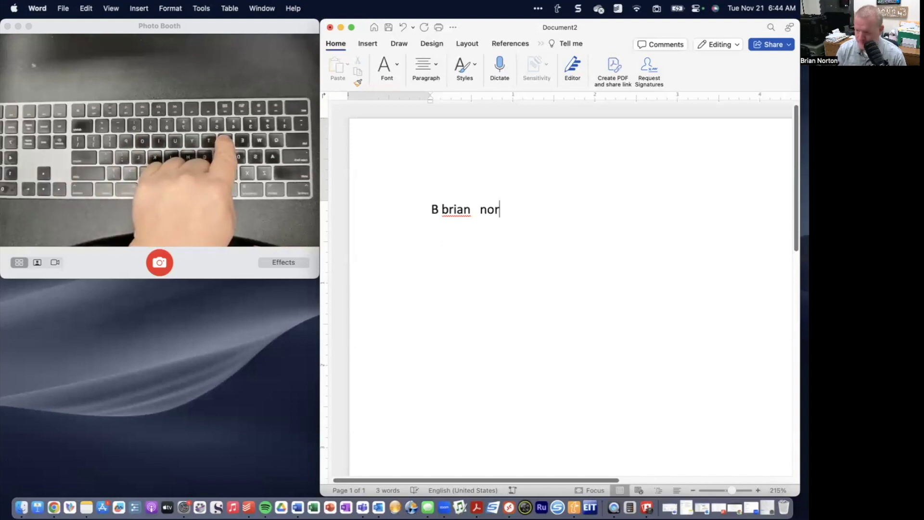